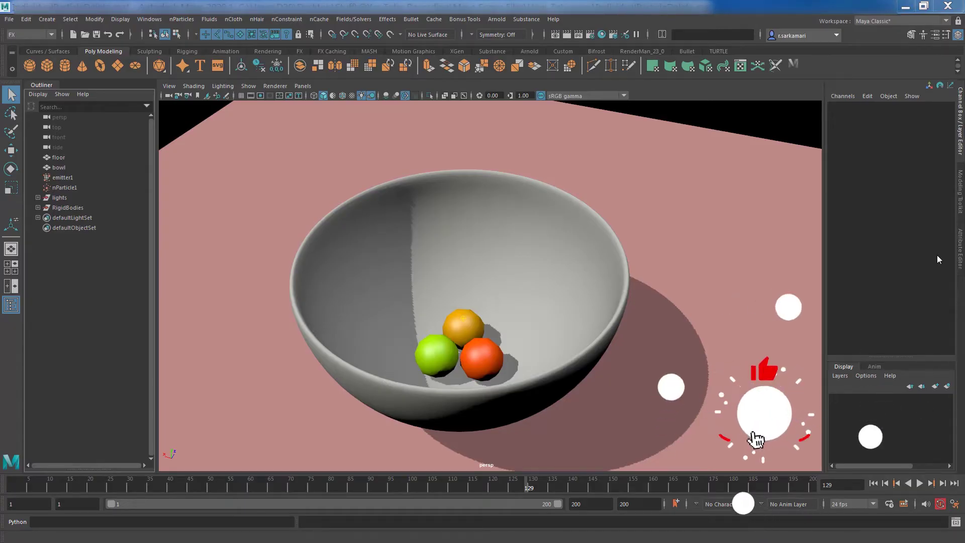
Select the floor, the bowl and the group of particle balls in turn to identify the scene objects.
{"action": "left_click", "coordinate": [704, 227]}
{"action": "left_click", "coordinate": [504, 230]}
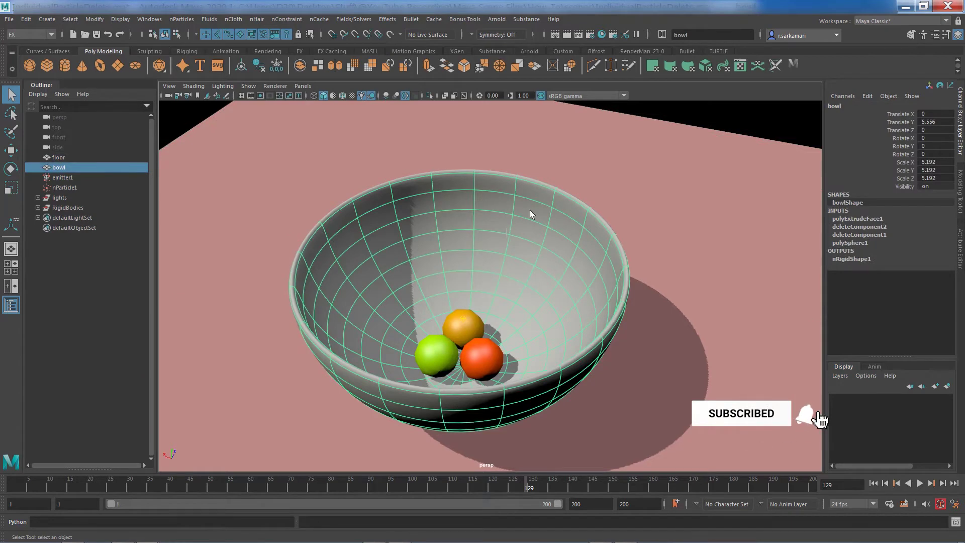
{"action": "left_click", "coordinate": [460, 327]}
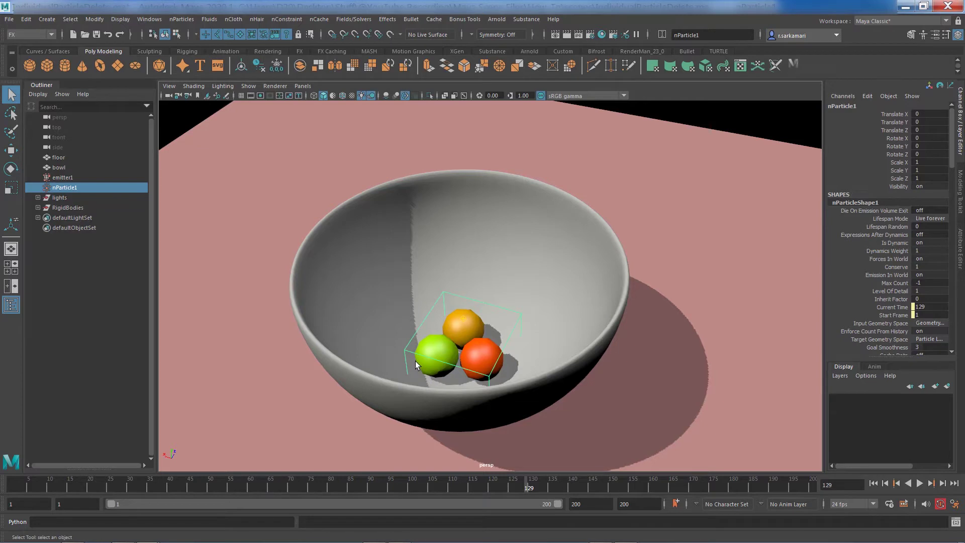
Try picking the green and red balls individually in particle component mode, and return to selecting the whole nParticle object.
{"action": "right_click_drag", "start_coordinate": [433, 348], "coordinate": [432, 227]}
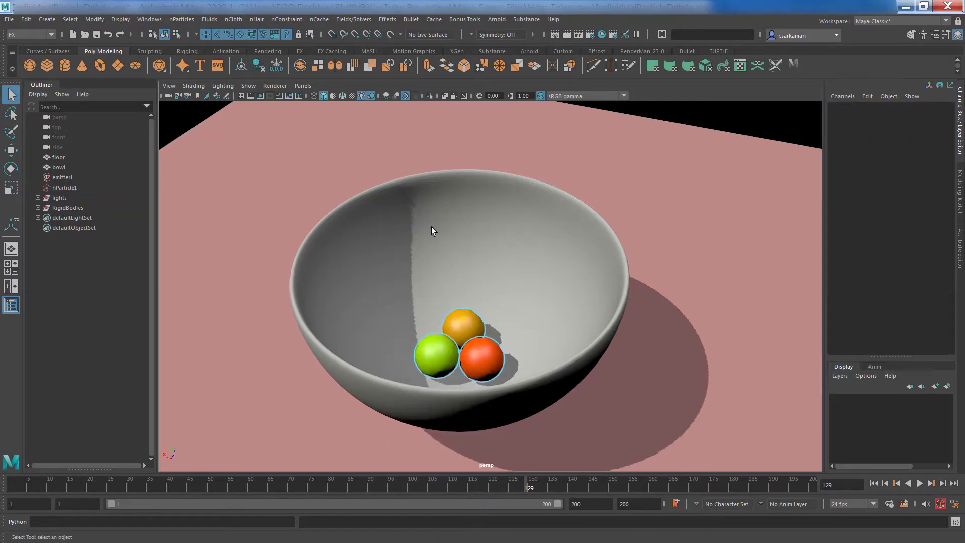
{"action": "left_click", "coordinate": [433, 347]}
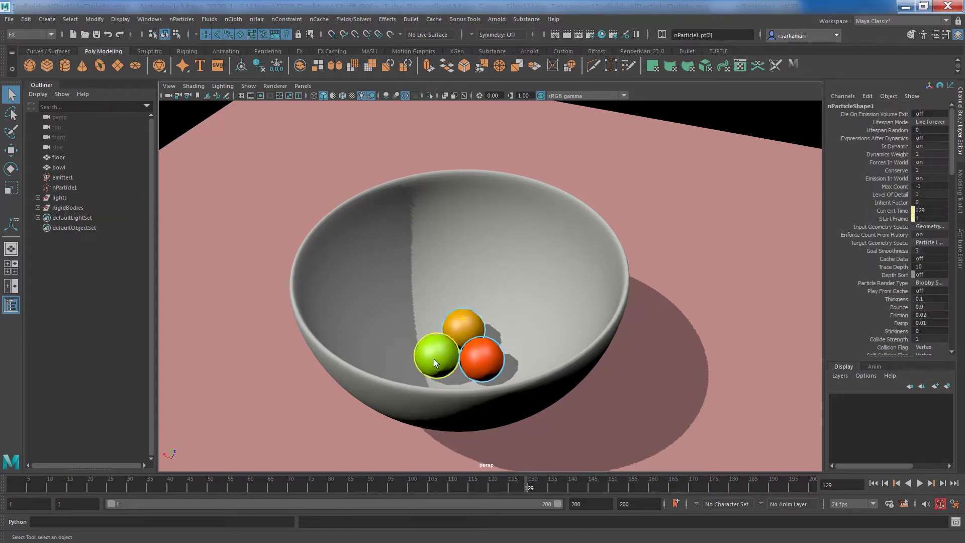
{"action": "left_click", "coordinate": [472, 365]}
{"action": "left_click", "coordinate": [475, 365], "text": "ctrl"}
{"action": "left_click", "coordinate": [474, 366]}
{"action": "left_click", "coordinate": [474, 365], "text": "ctrl"}
{"action": "left_click", "coordinate": [410, 355]}
{"action": "left_click", "coordinate": [435, 351]}
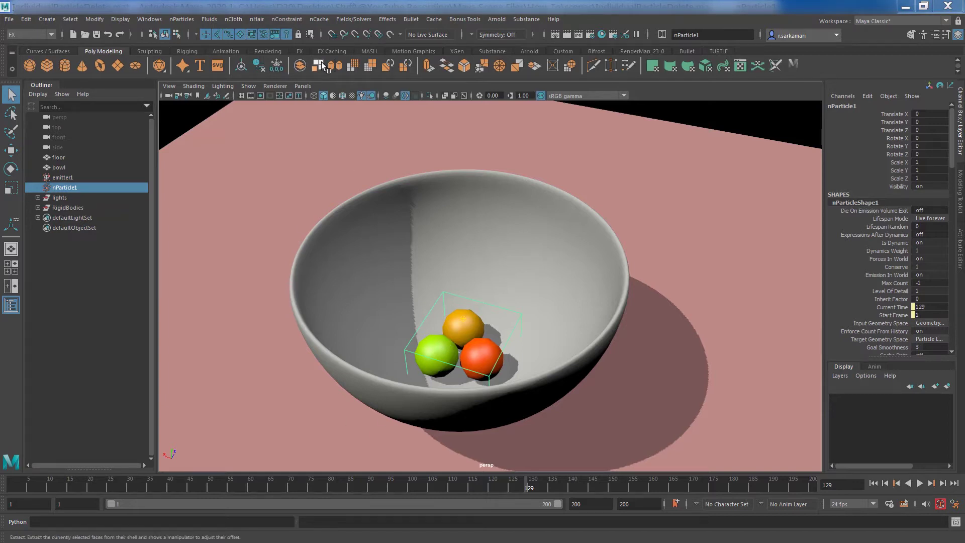
{"action": "left_click", "coordinate": [324, 19]}
{"action": "mouse_move", "coordinate": [345, 46]}
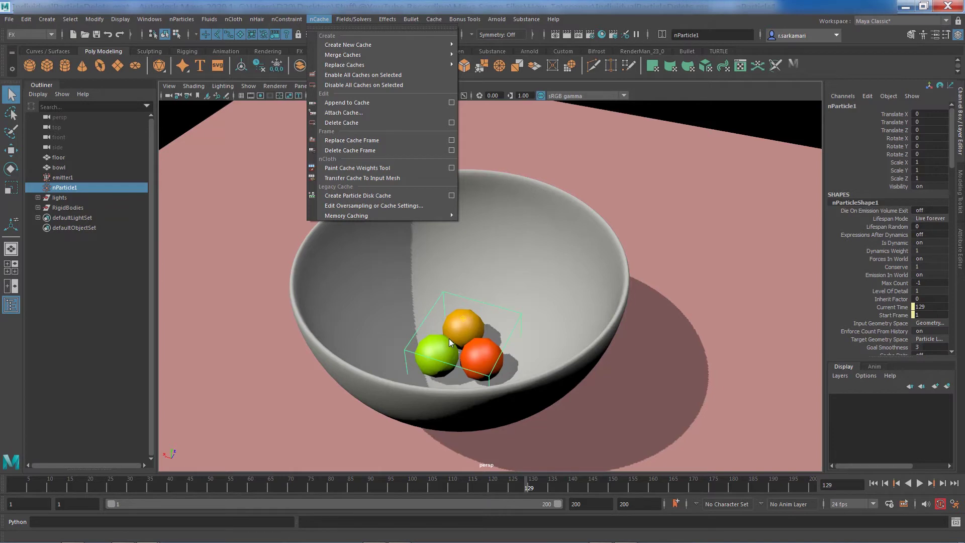
{"action": "left_click", "coordinate": [528, 204]}
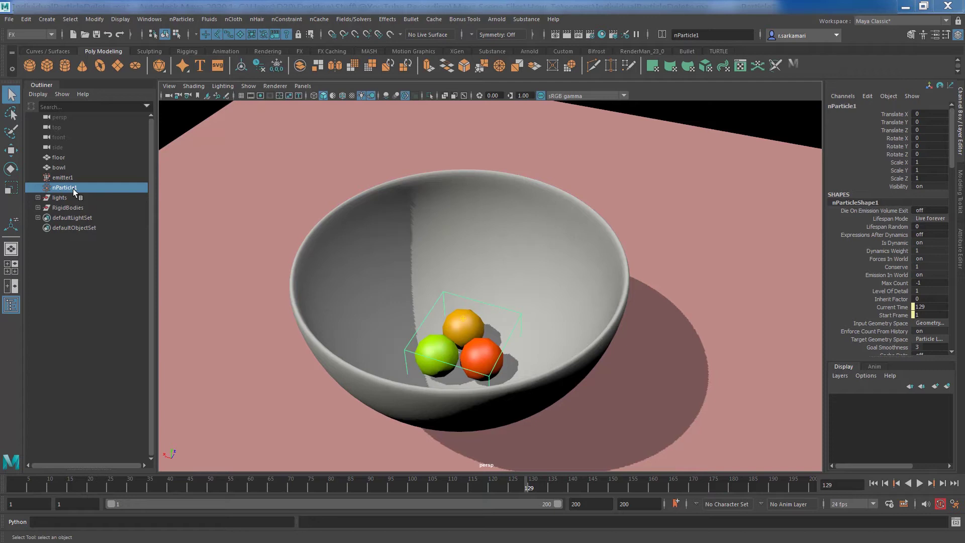
Set the Lifespan Mode of nParticleShape1 to lifespanPP only.
{"action": "key", "text": "ctrl+a"}
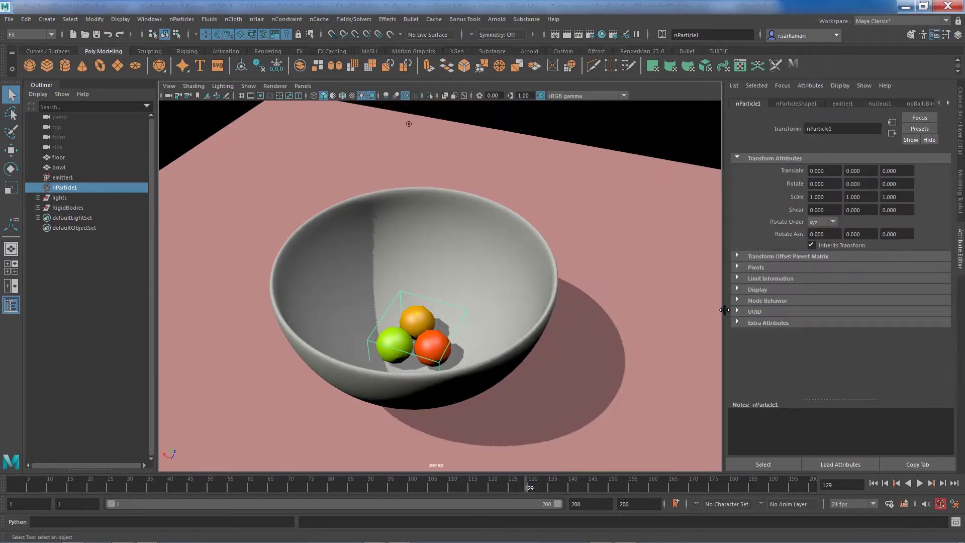
{"action": "left_click", "coordinate": [788, 104]}
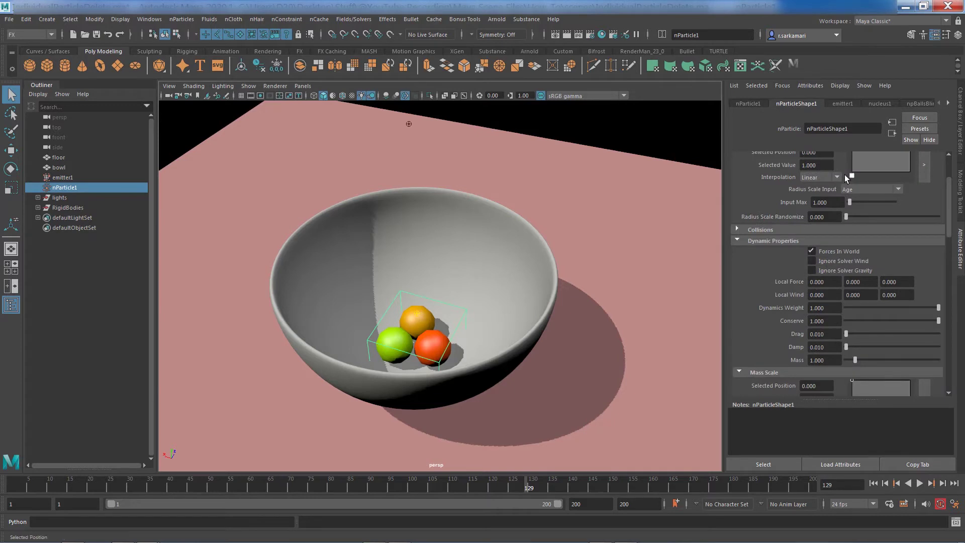
{"action": "left_click_drag", "start_coordinate": [949, 229], "coordinate": [950, 196]}
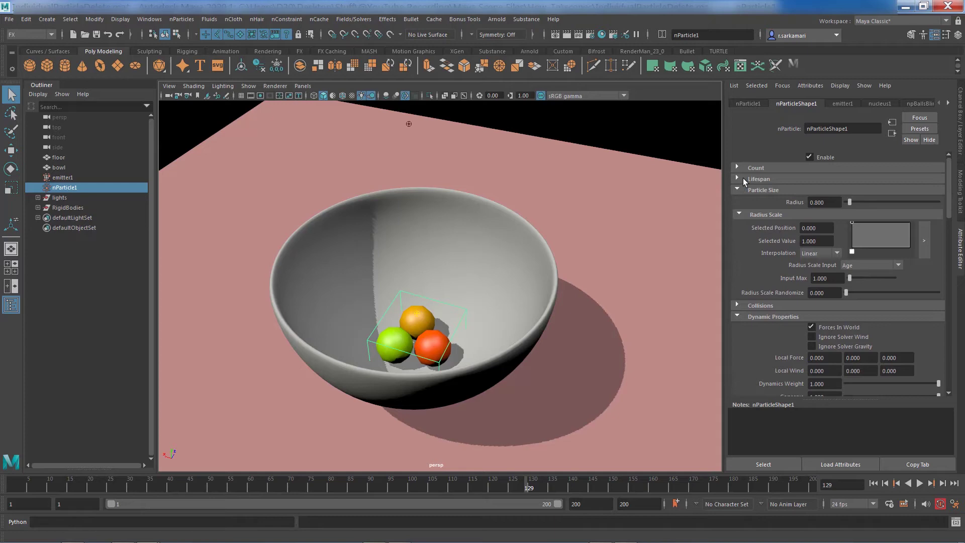
{"action": "left_click", "coordinate": [744, 179]}
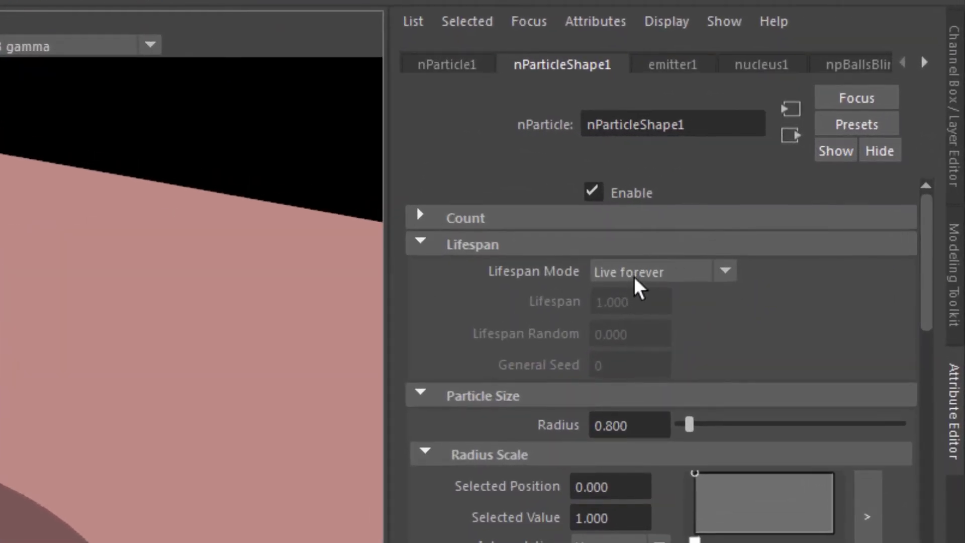
{"action": "left_click", "coordinate": [635, 275]}
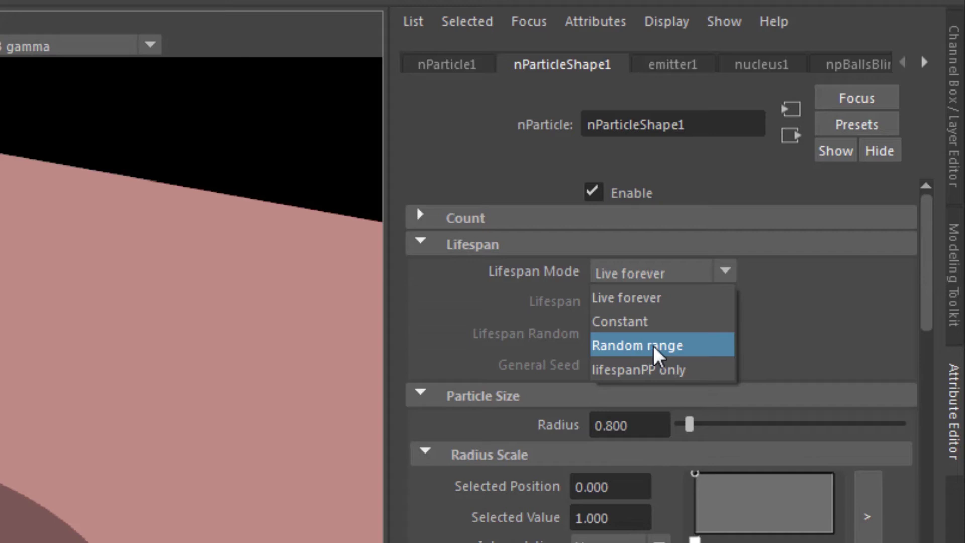
{"action": "left_click", "coordinate": [673, 372]}
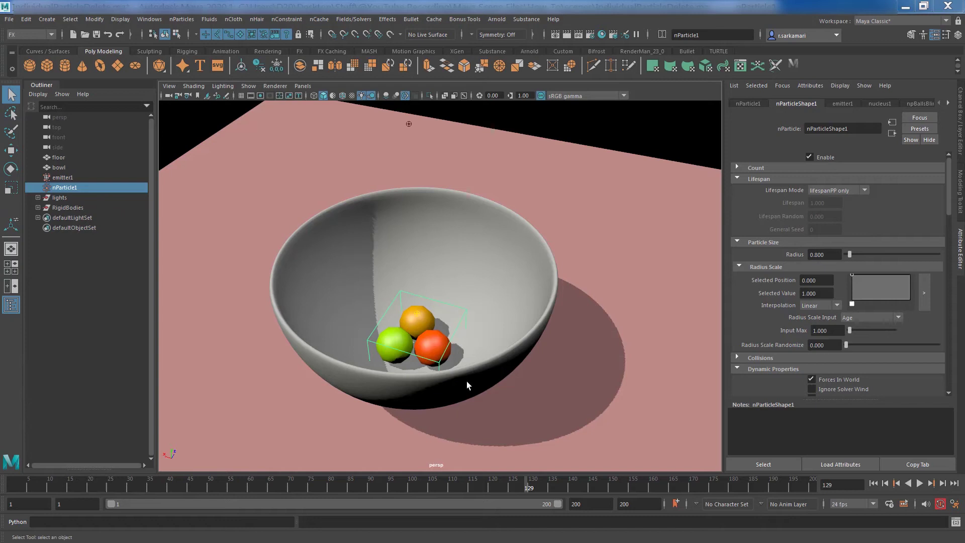
Select the green ball as a single particle and show its particle attributes in a widened Component Editor beside the balls.
{"action": "right_click_drag", "start_coordinate": [399, 279], "coordinate": [400, 228]}
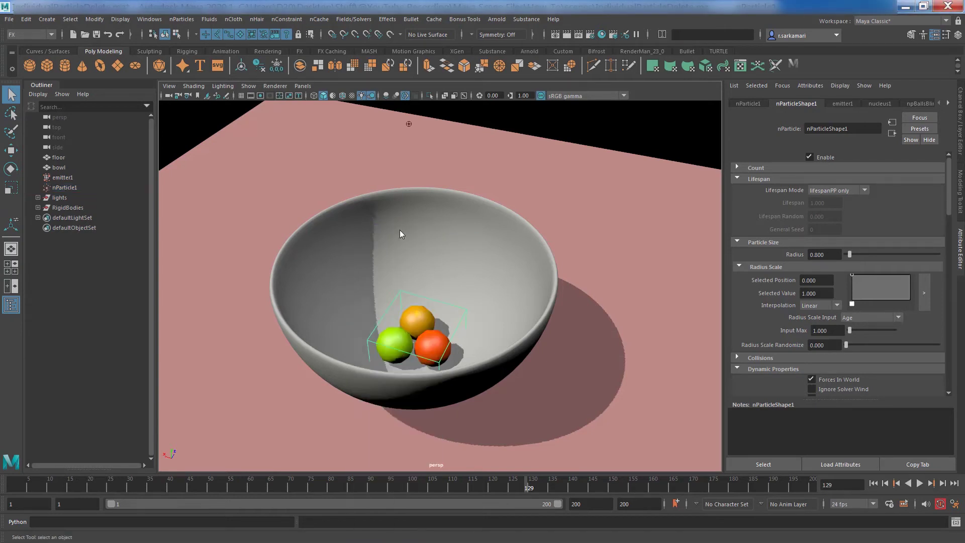
{"action": "left_click", "coordinate": [394, 337]}
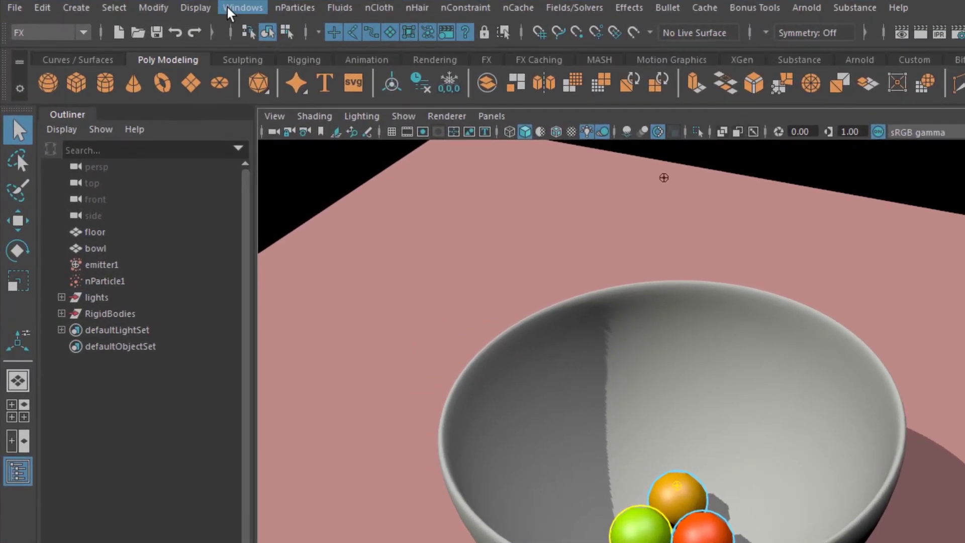
{"action": "left_click", "coordinate": [229, 13]}
{"action": "mouse_move", "coordinate": [250, 75]}
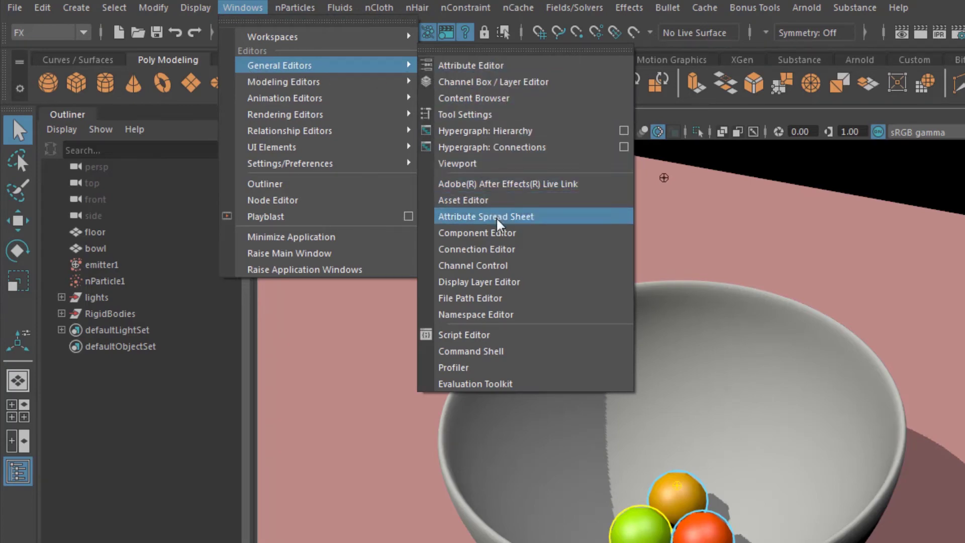
{"action": "left_click", "coordinate": [508, 239]}
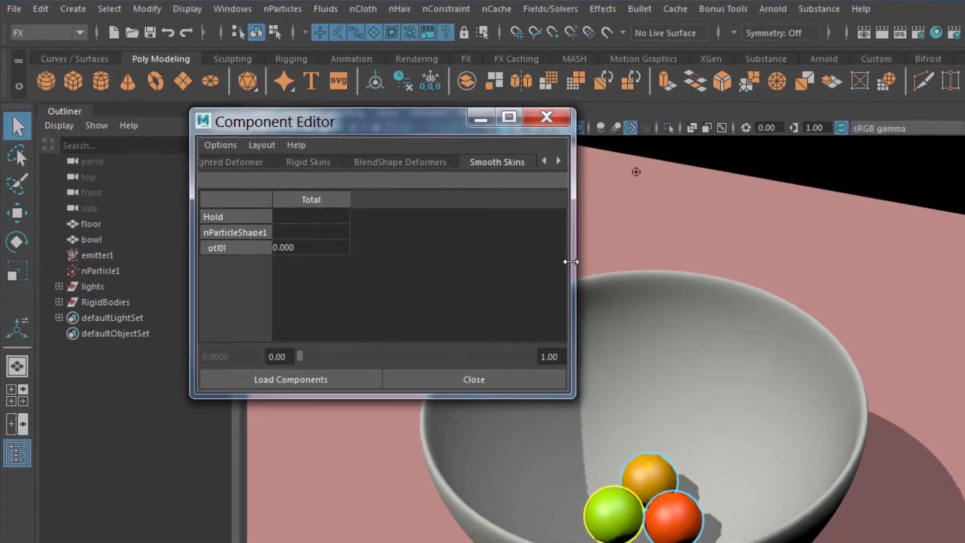
{"action": "left_click_drag", "start_coordinate": [600, 264], "coordinate": [964, 282]}
{"action": "left_click_drag", "start_coordinate": [601, 187], "coordinate": [606, 188]}
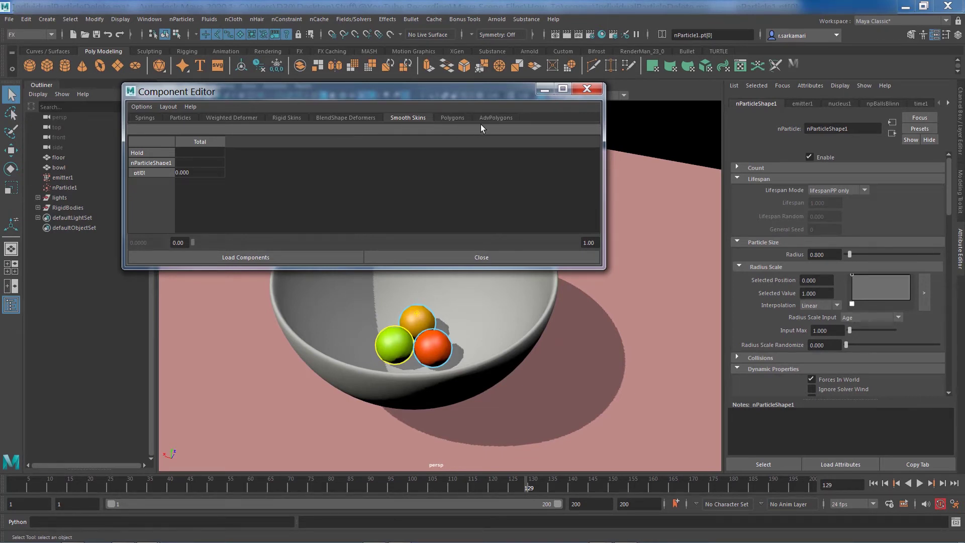
{"action": "left_click", "coordinate": [173, 118]}
{"action": "left_click_drag", "start_coordinate": [233, 95], "coordinate": [559, 67]}
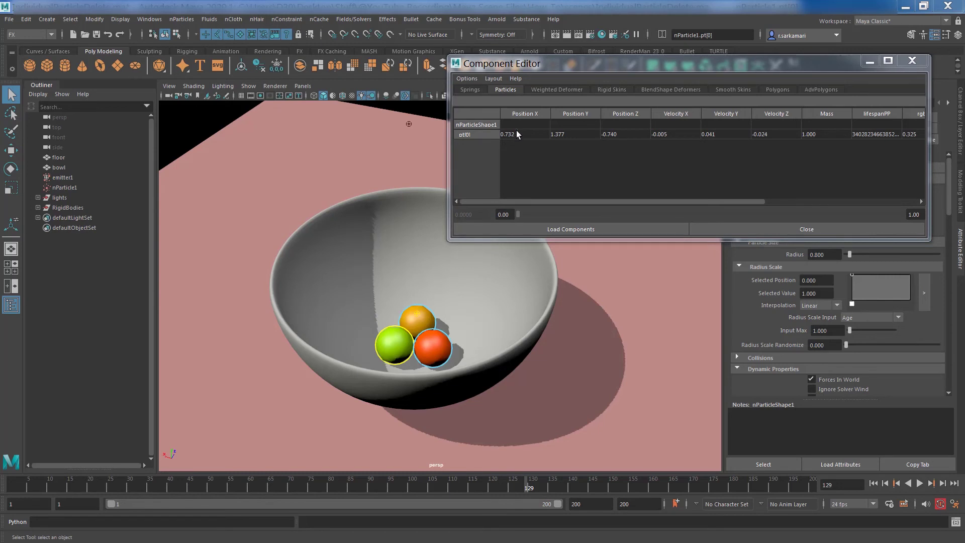
Set the green particle's lifespanPP to 0 in the Component Editor, close the editor and advance the simulation to frame 130.
{"action": "left_click_drag", "start_coordinate": [541, 201], "coordinate": [695, 201]}
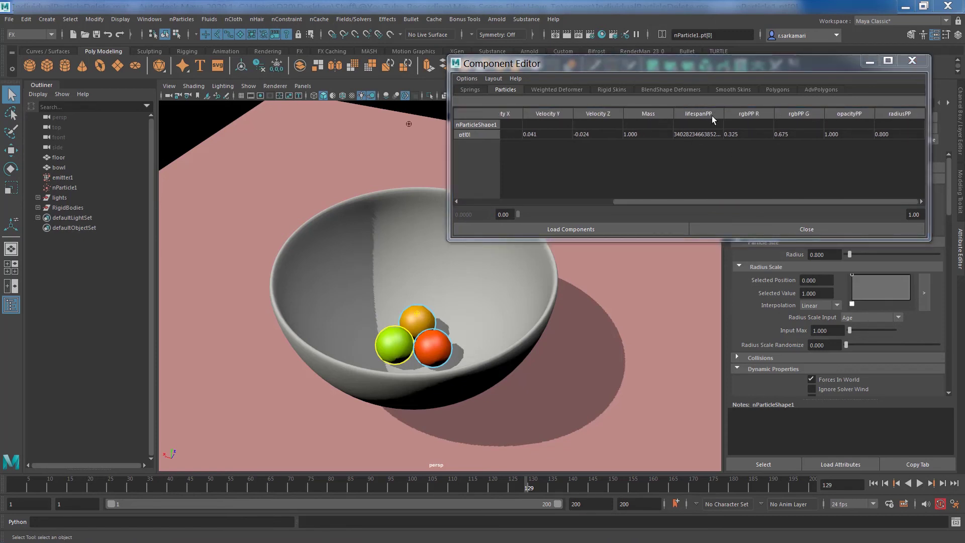
{"action": "left_click_drag", "start_coordinate": [724, 115], "coordinate": [827, 118]}
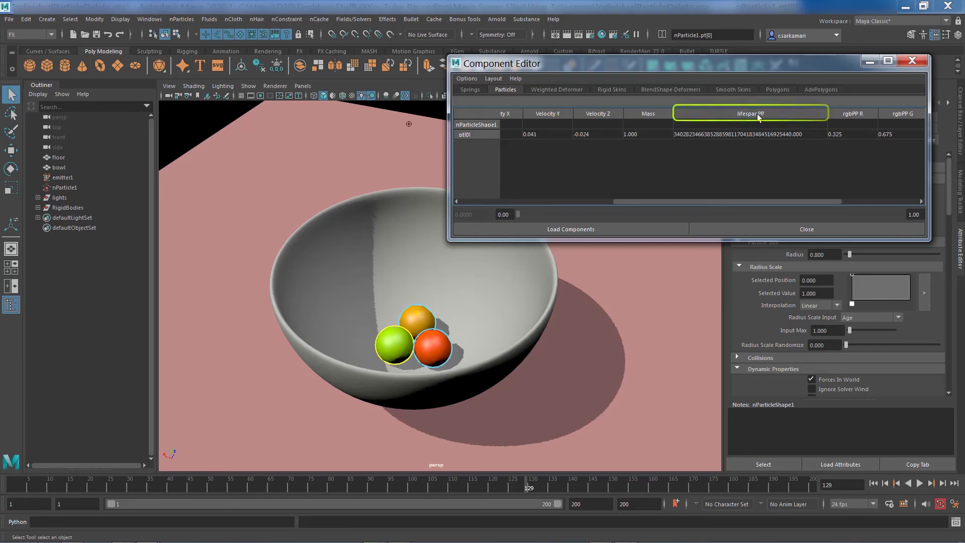
{"action": "left_click", "coordinate": [753, 134]}
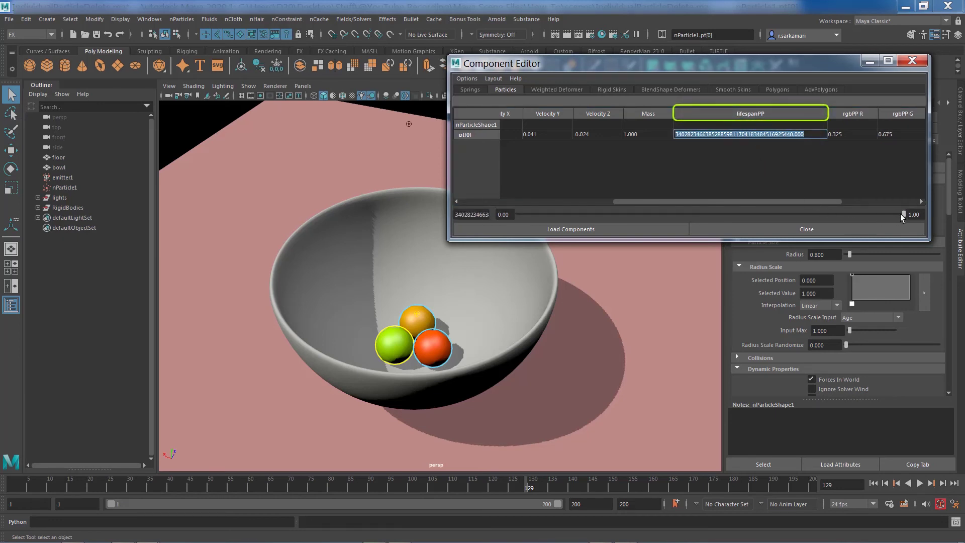
{"action": "left_click_drag", "start_coordinate": [903, 214], "coordinate": [533, 217]}
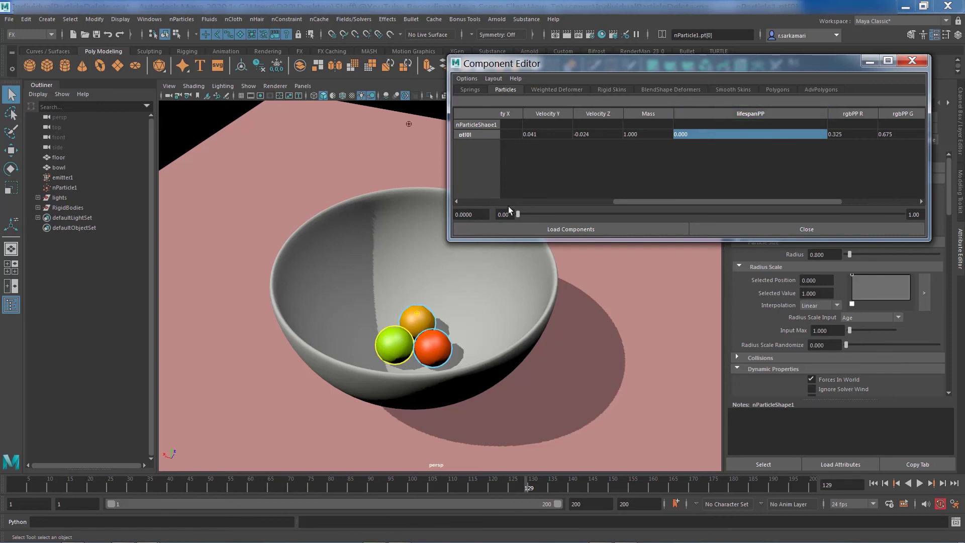
{"action": "left_click", "coordinate": [783, 230]}
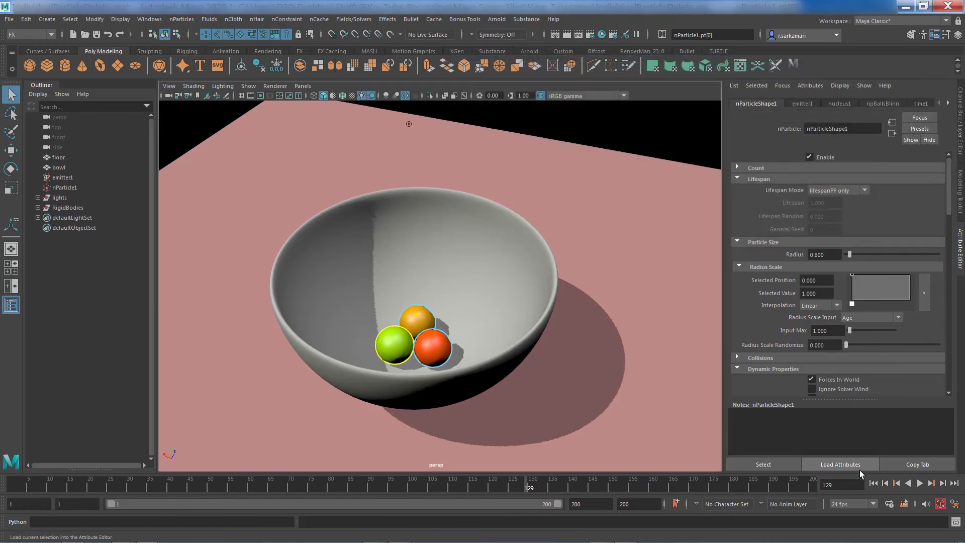
{"action": "left_click", "coordinate": [943, 482]}
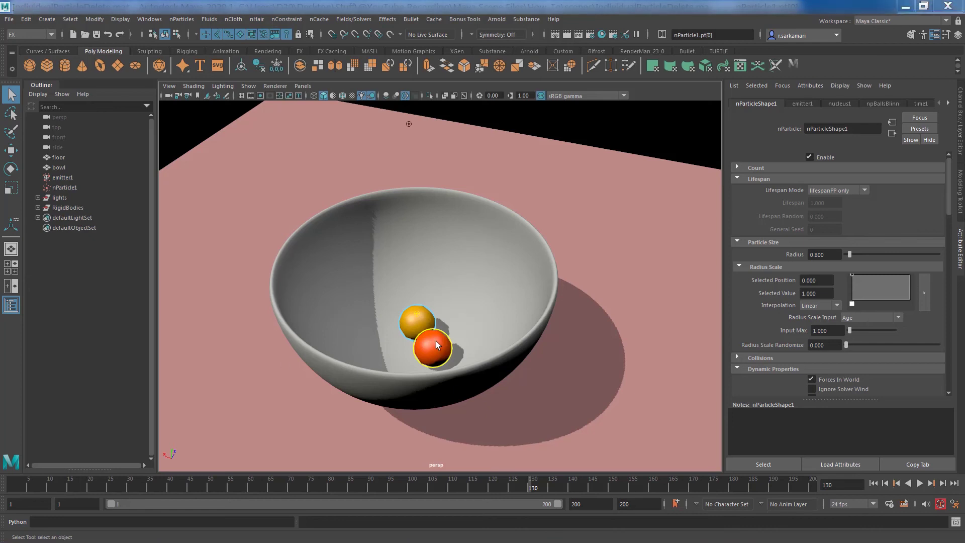
Return to object selection and set the current simulation state as the initial state for the selected nParticle object.
{"action": "right_click_drag", "start_coordinate": [436, 341], "coordinate": [476, 250]}
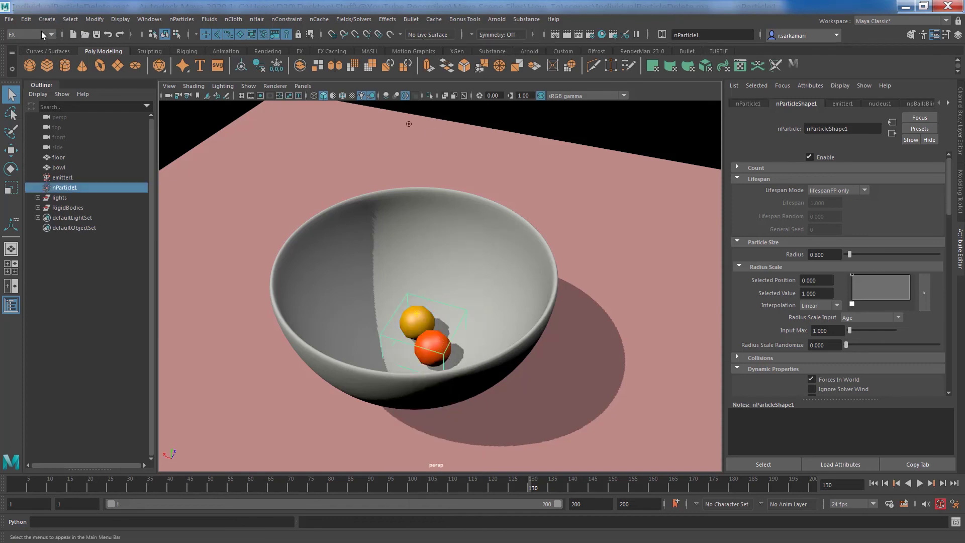
{"action": "left_click", "coordinate": [360, 21]}
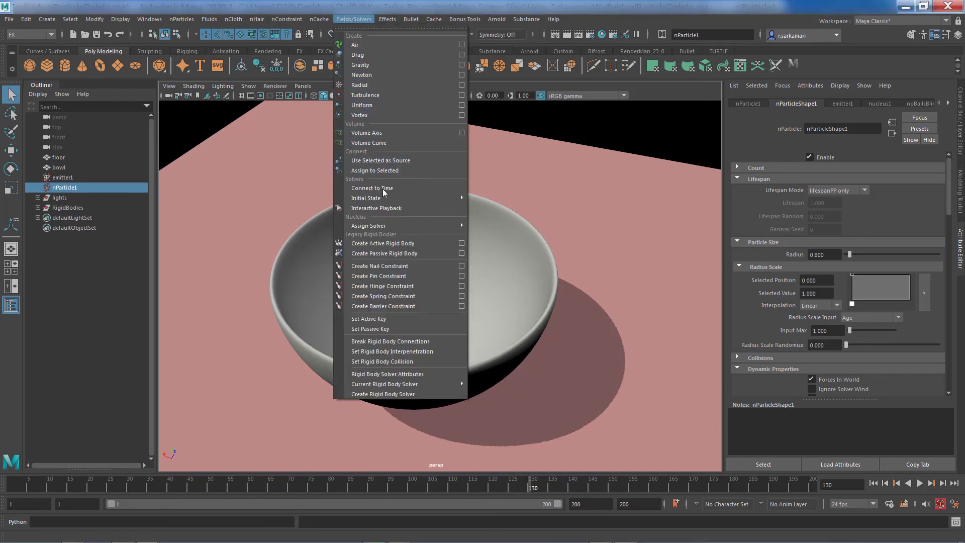
{"action": "mouse_move", "coordinate": [385, 201]}
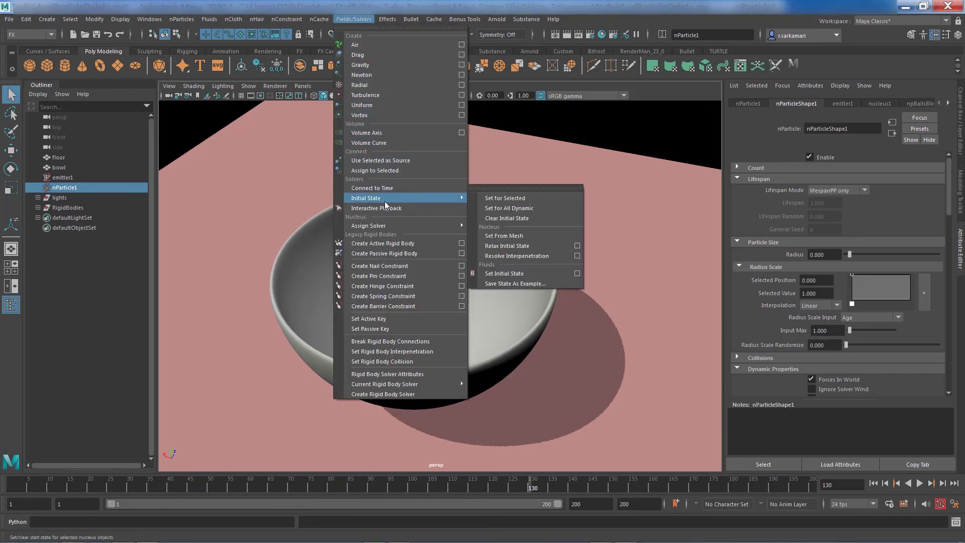
{"action": "left_click", "coordinate": [501, 198]}
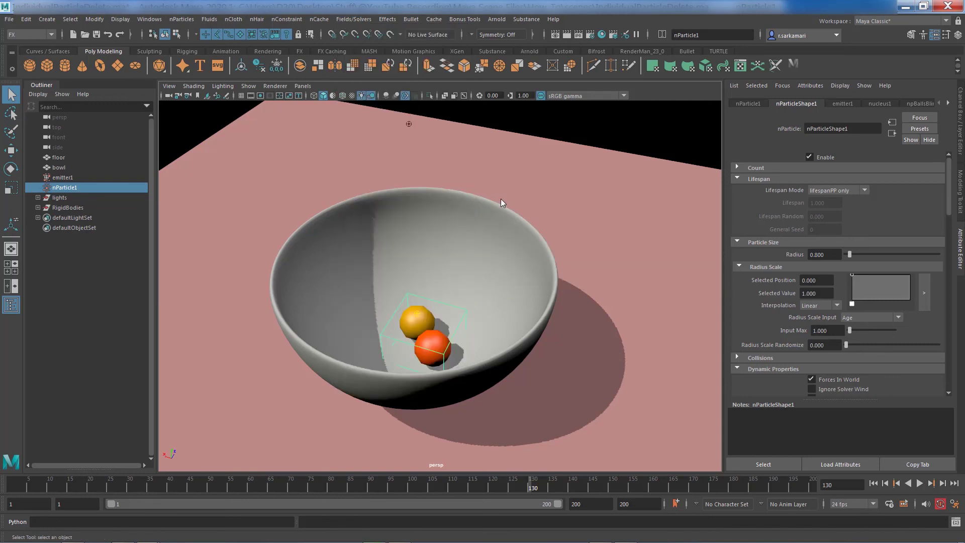
Play the simulation to check the remaining balls, stop it and rewind to frame 1.
{"action": "left_click", "coordinate": [920, 484]}
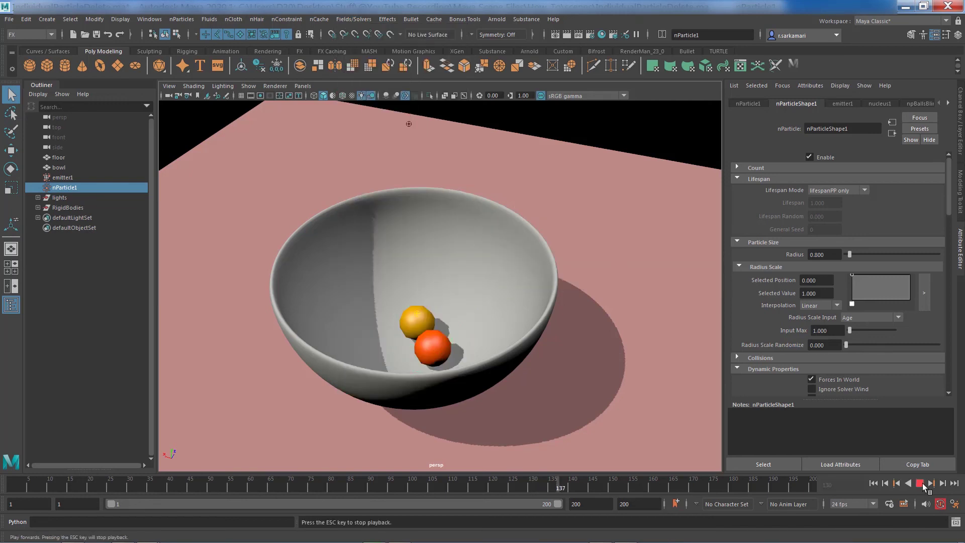
{"action": "left_click", "coordinate": [919, 484]}
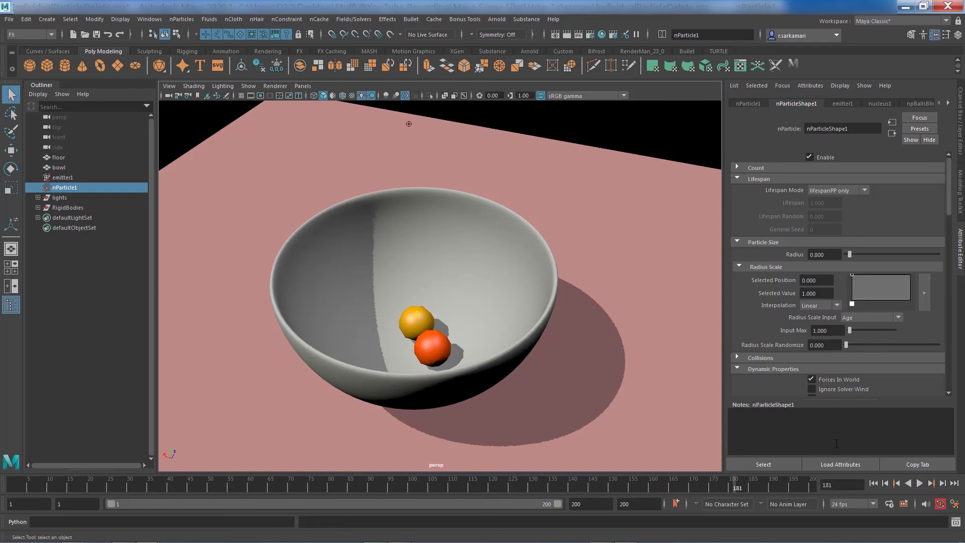
{"action": "left_click", "coordinate": [874, 483]}
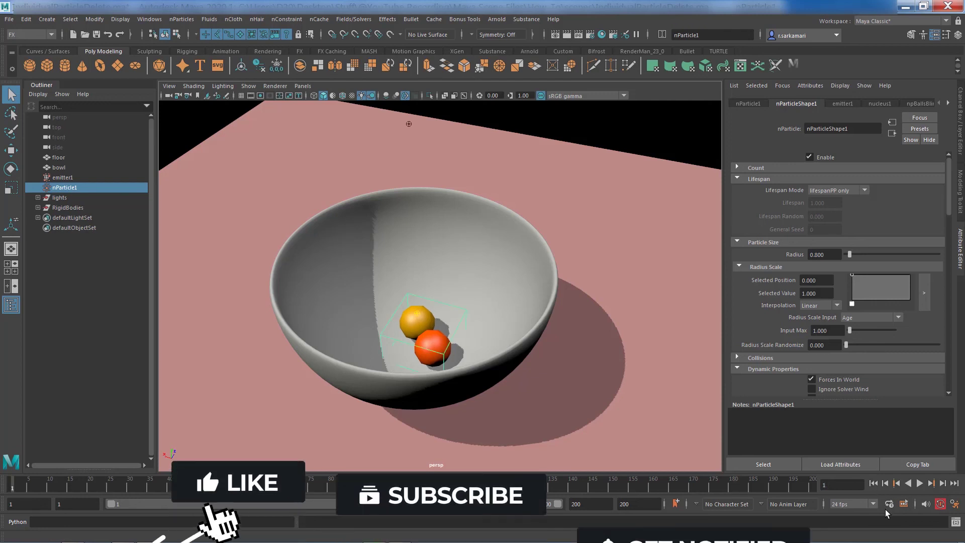